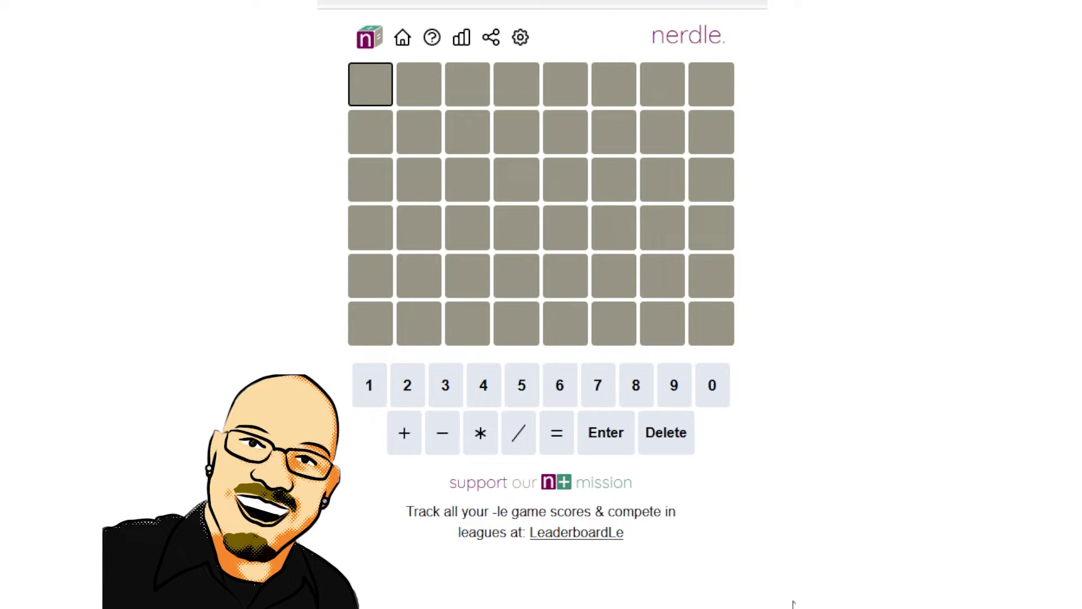
type("4*")
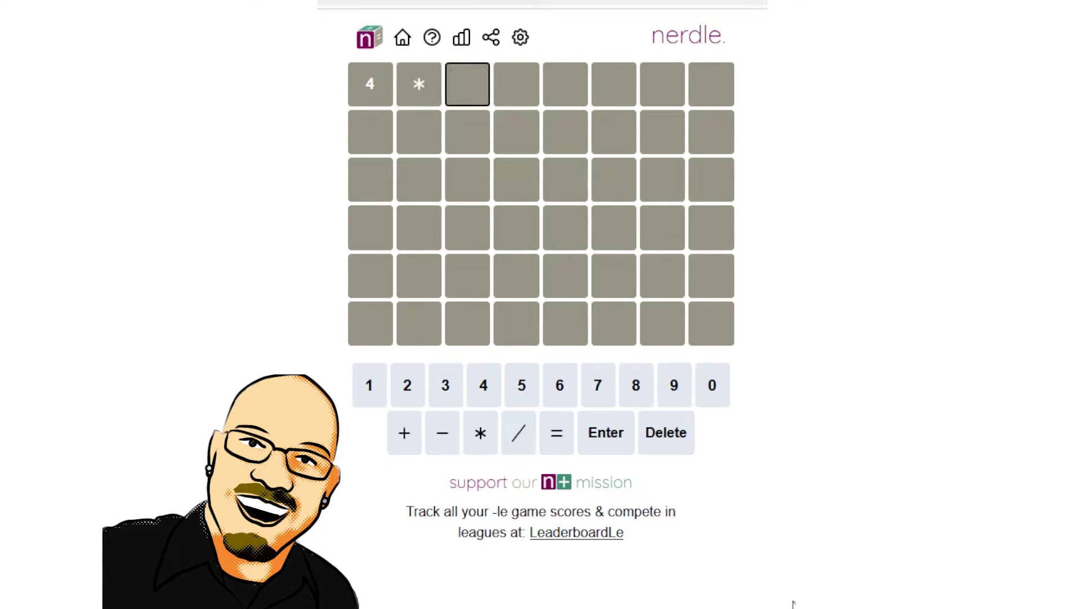
type("3+")
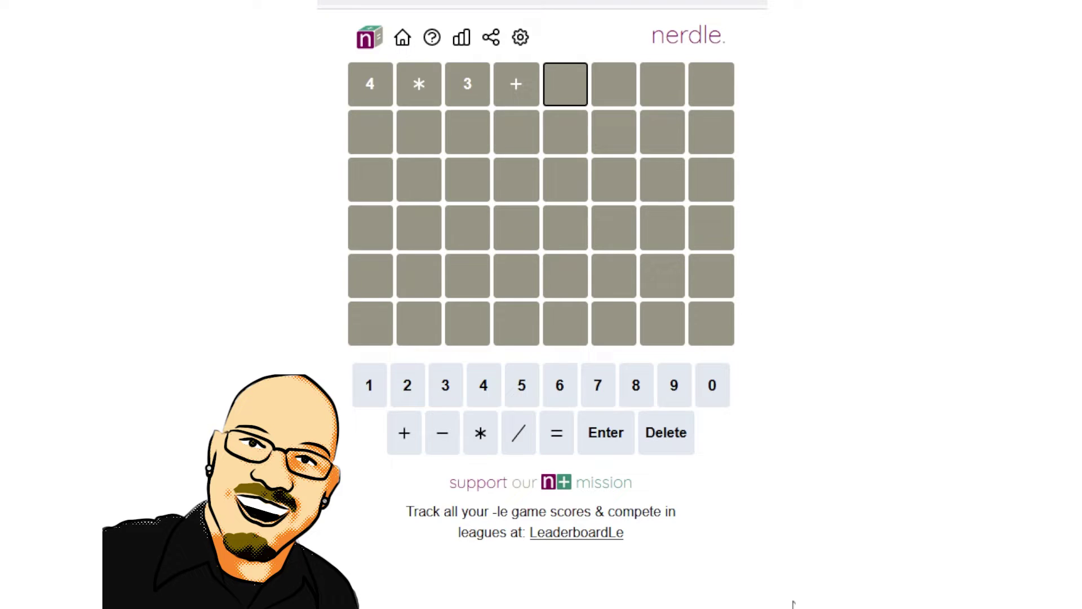
type("0=12")
- Submit the first guess 4*3+0=12 for colour scoring
key("Return")
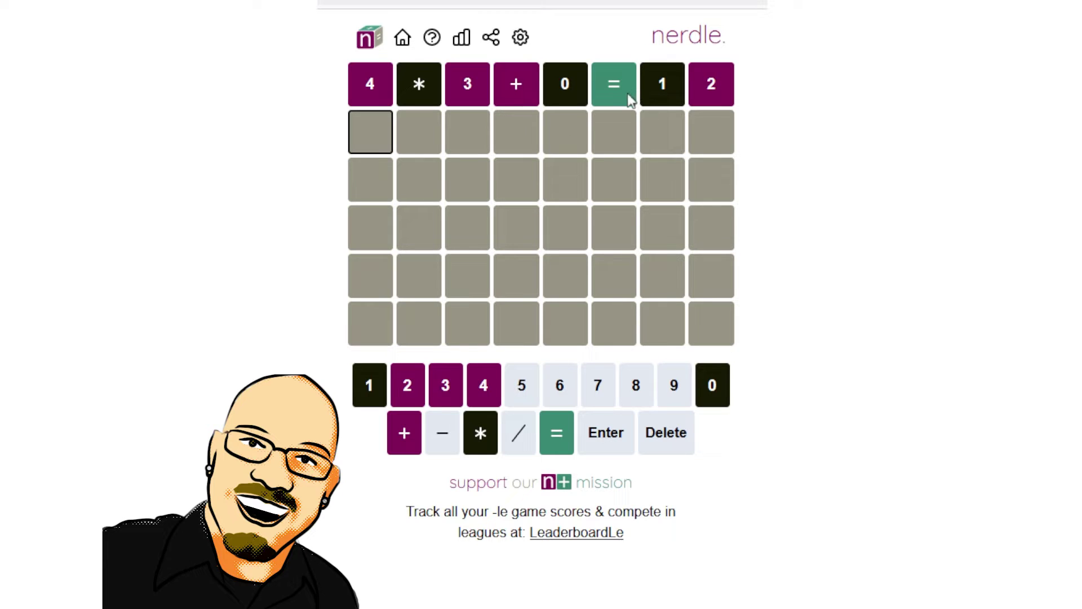
type("00")
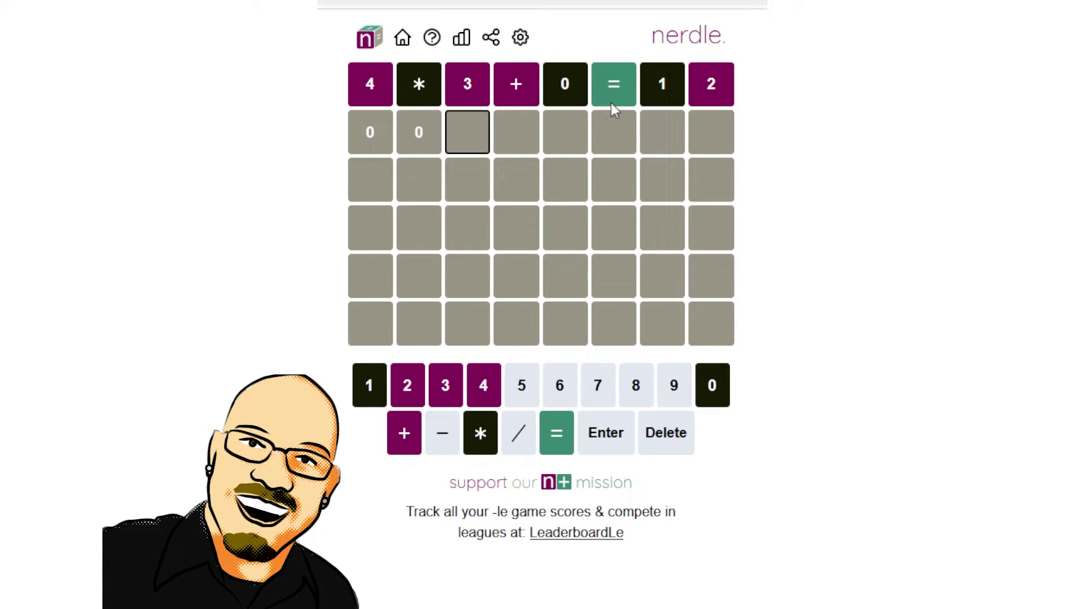
type("+")
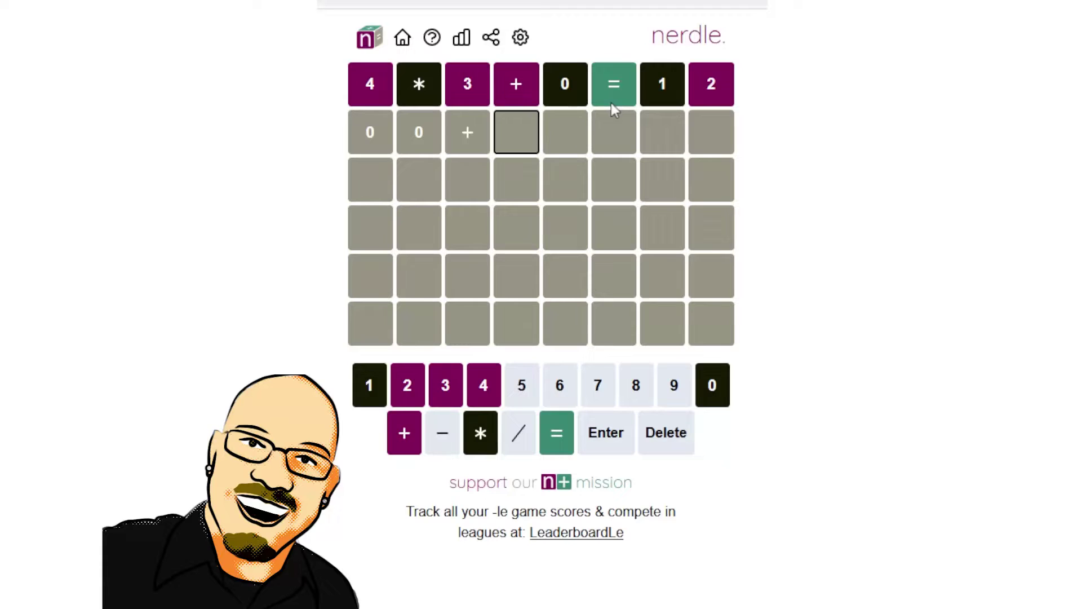
type("00=")
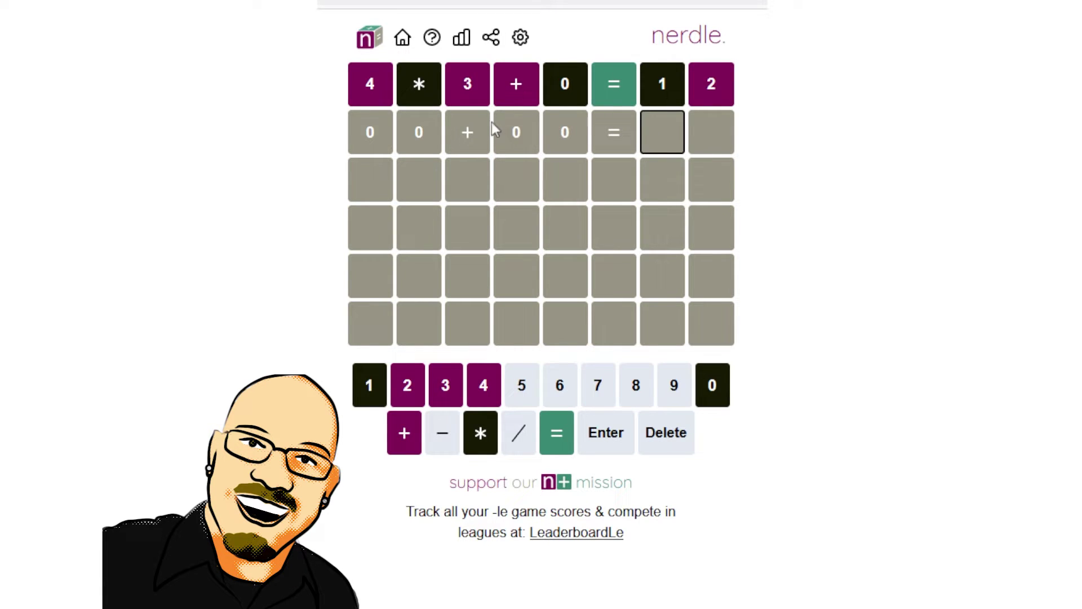
- Put a division sign in cell four and 2 in cell five of row two
left_click(537, 133)
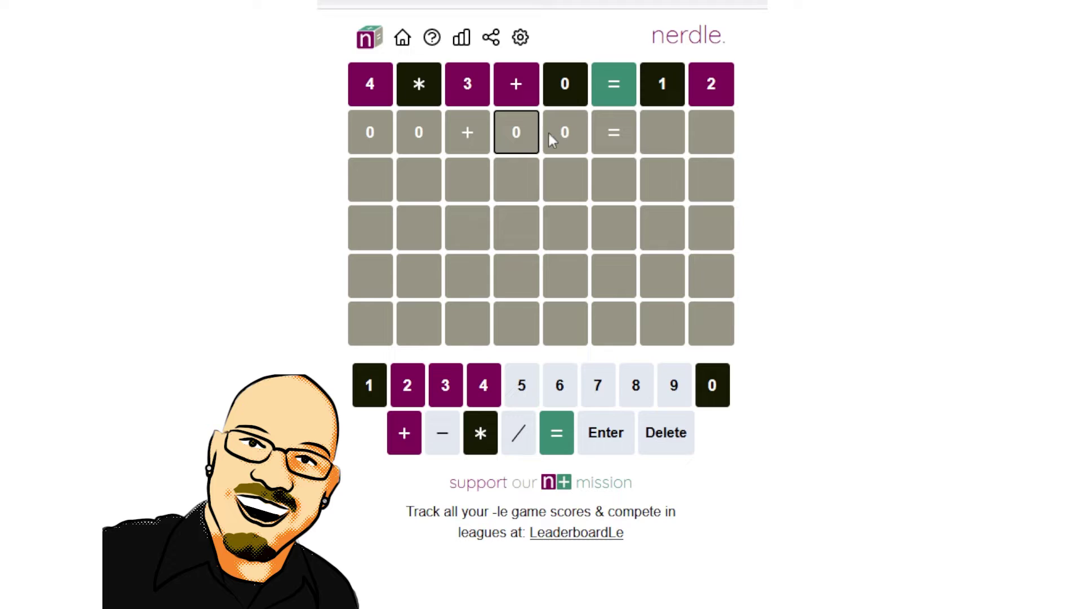
left_click(422, 131)
key("Right")
type("0")
key("Left")
key("Left")
key("Left")
key("Left")
key("Left")
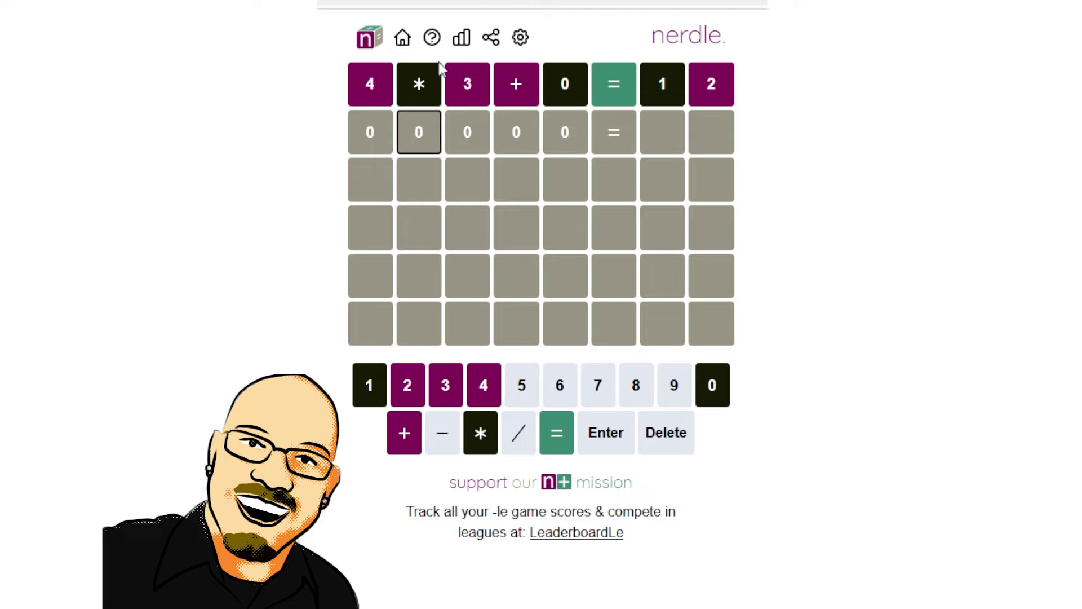
type("+")
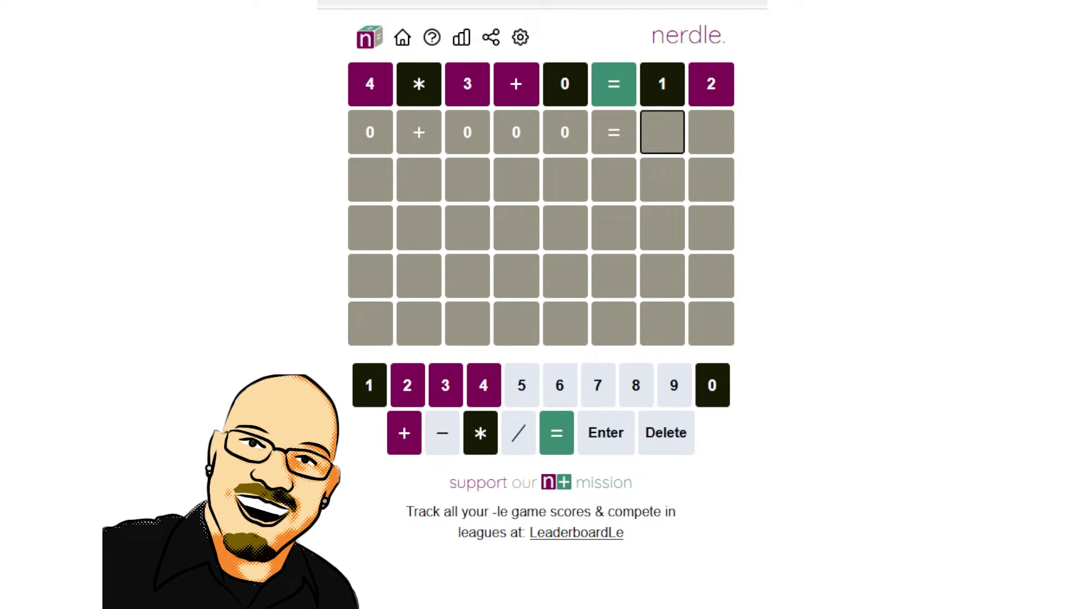
left_click(524, 138)
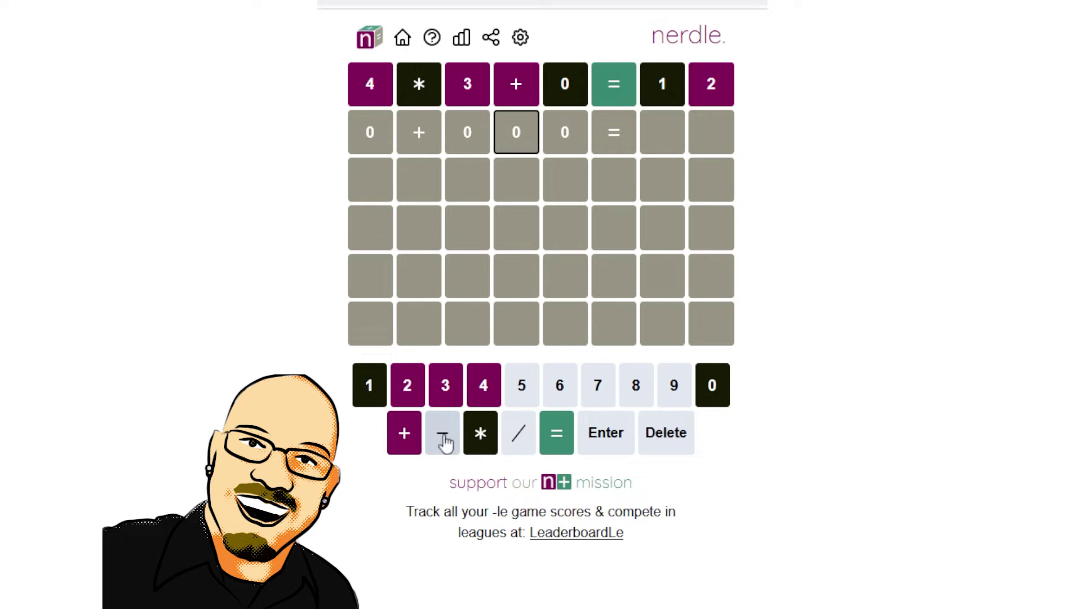
left_click(518, 432)
left_click(551, 123)
left_click(411, 396)
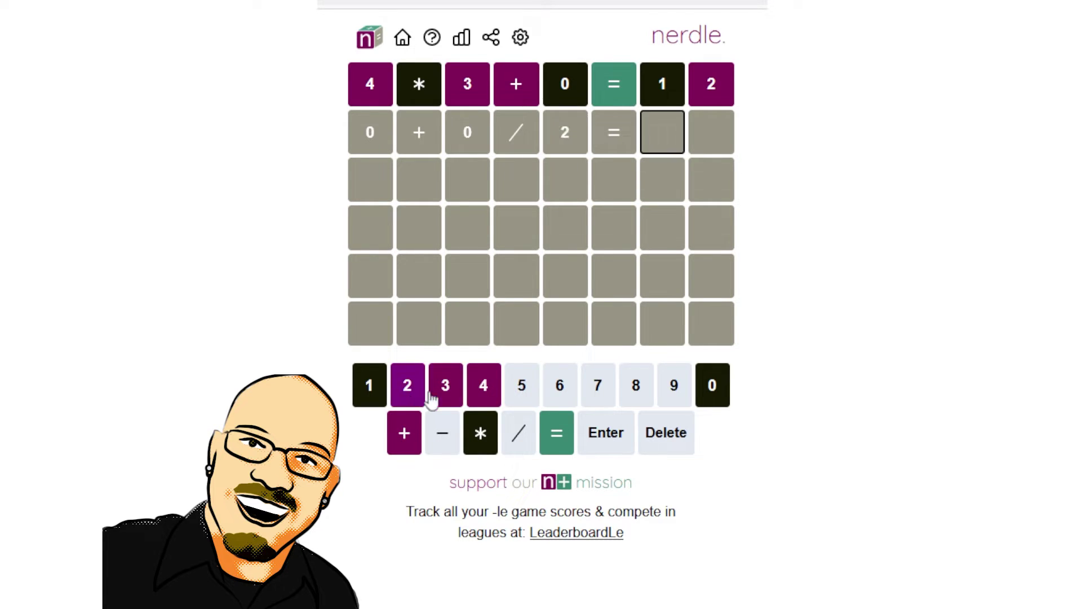
left_click(465, 119)
- Make row two's third cell 8 and its first cell 9
left_click(640, 399)
left_click(372, 132)
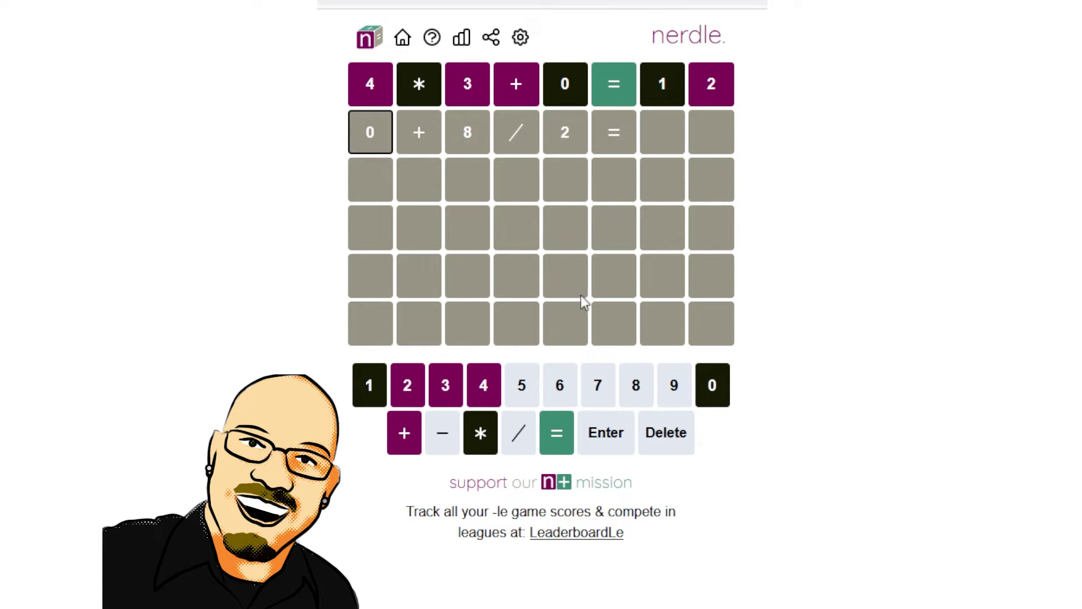
left_click(674, 396)
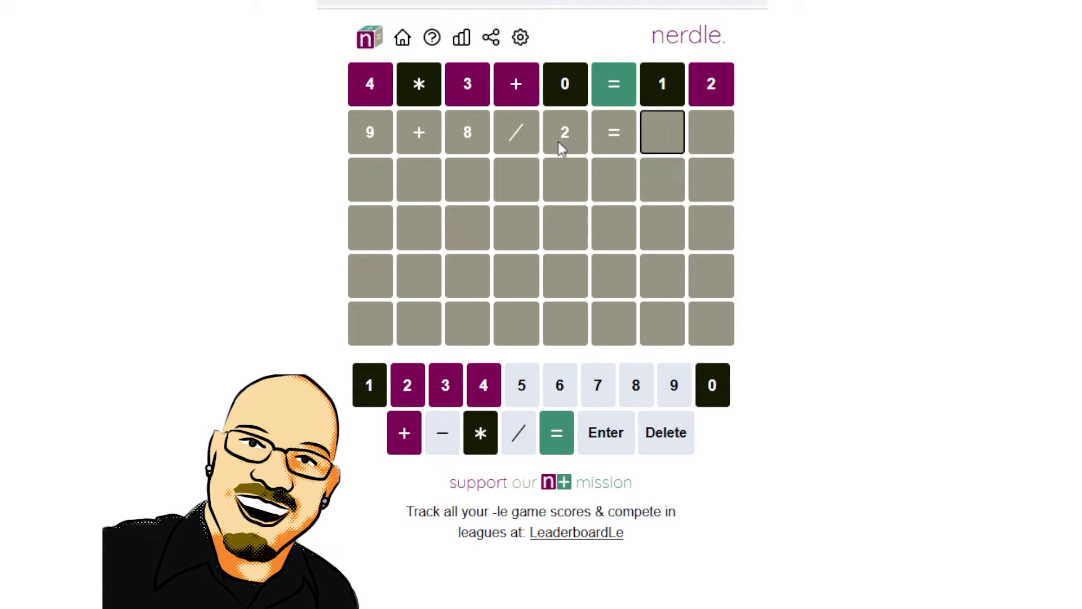
left_click(419, 136)
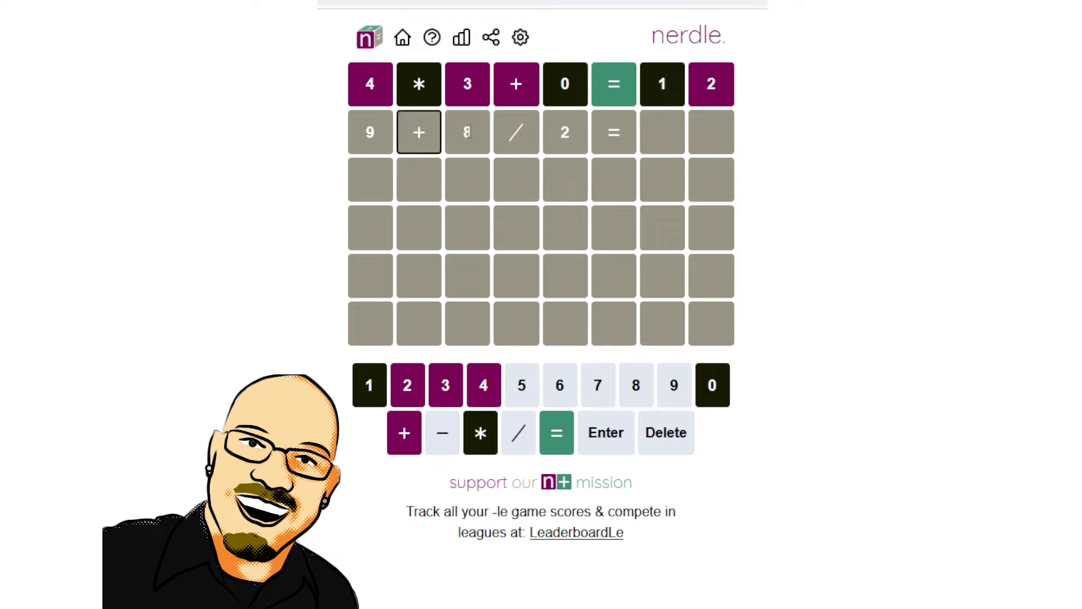
left_click(469, 135)
- Change the division sign to minus and the 8 to 9, giving 9+9−2=
left_click(517, 133)
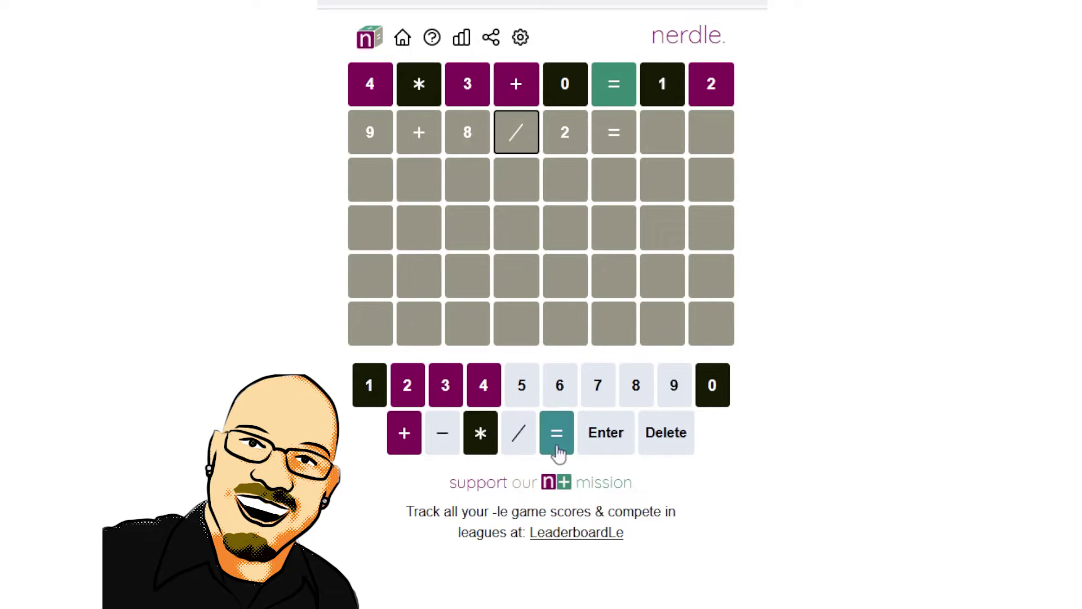
left_click(442, 433)
left_click(564, 132)
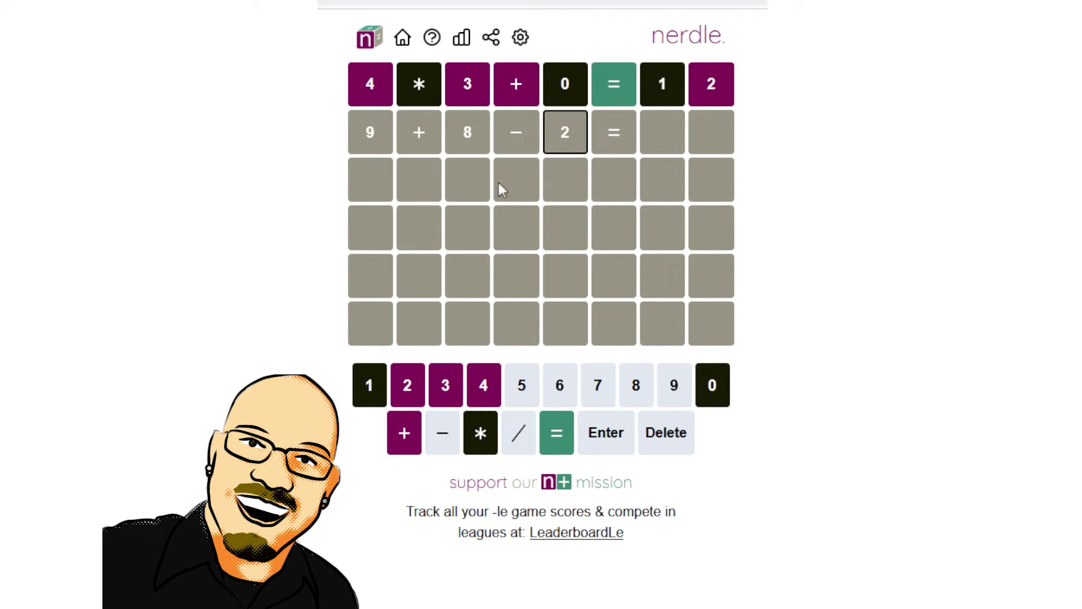
left_click(467, 132)
left_click(673, 394)
- Reset row two's middle cells to 0 and put a plus sign in the third tile
left_click(427, 144)
key("Left")
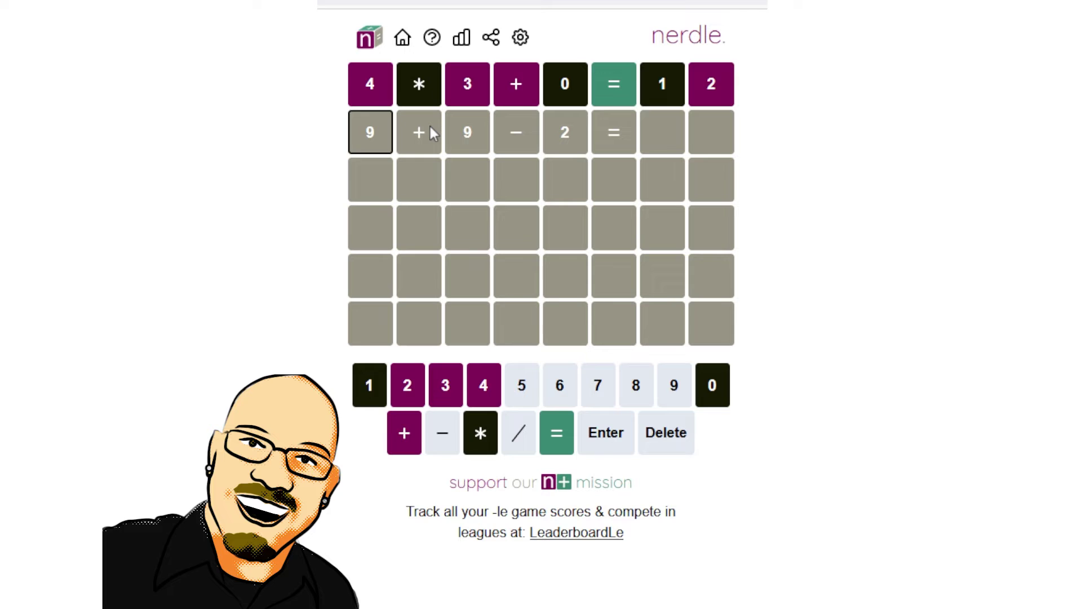
type("000")
left_click(406, 133)
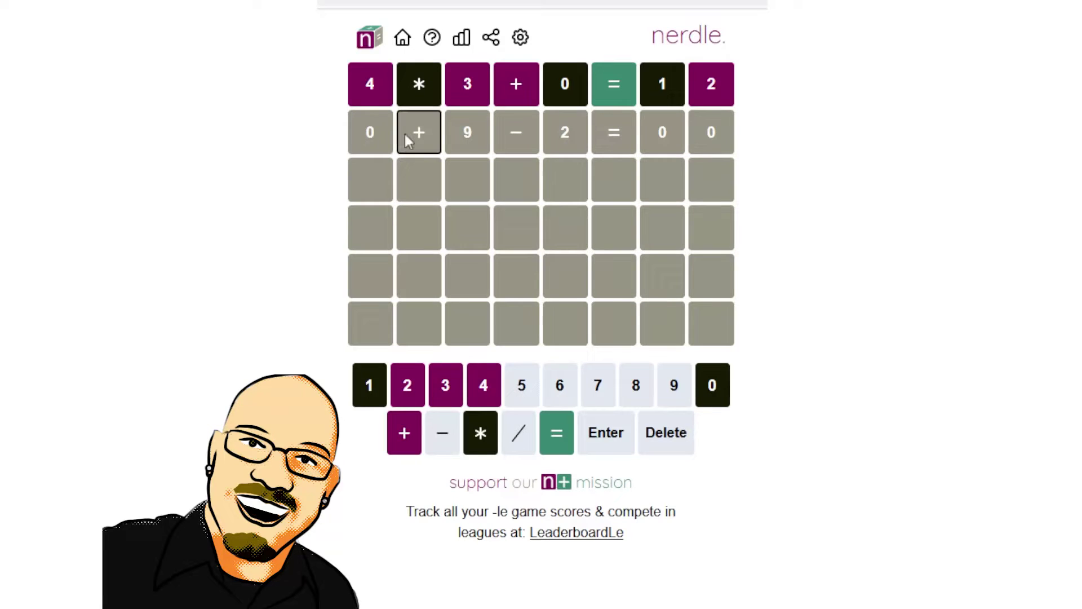
type("000")
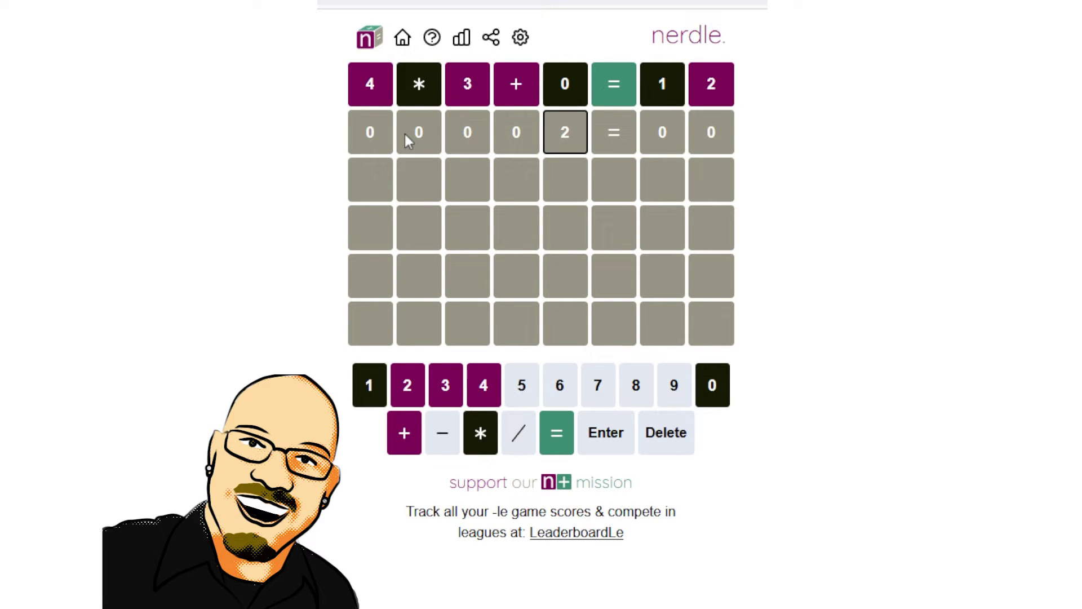
type("0")
left_click(483, 135)
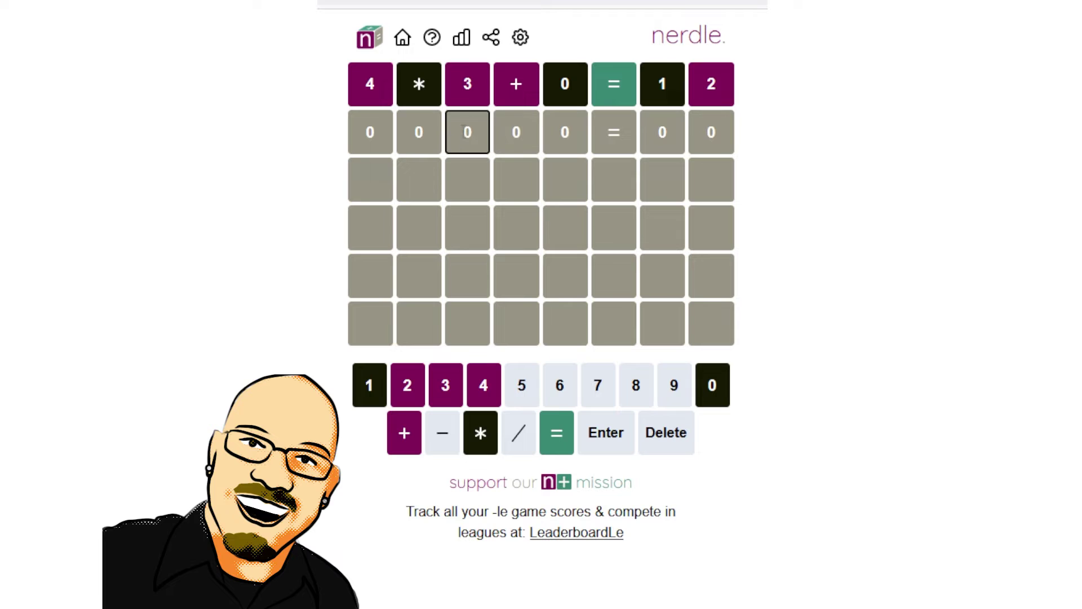
left_click(405, 433)
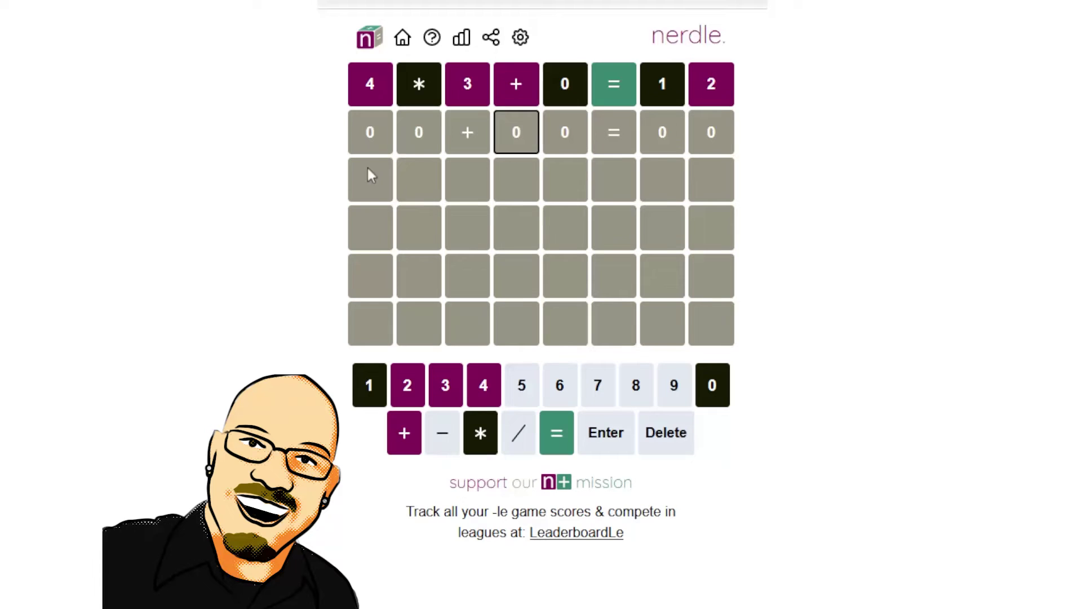
left_click(385, 129)
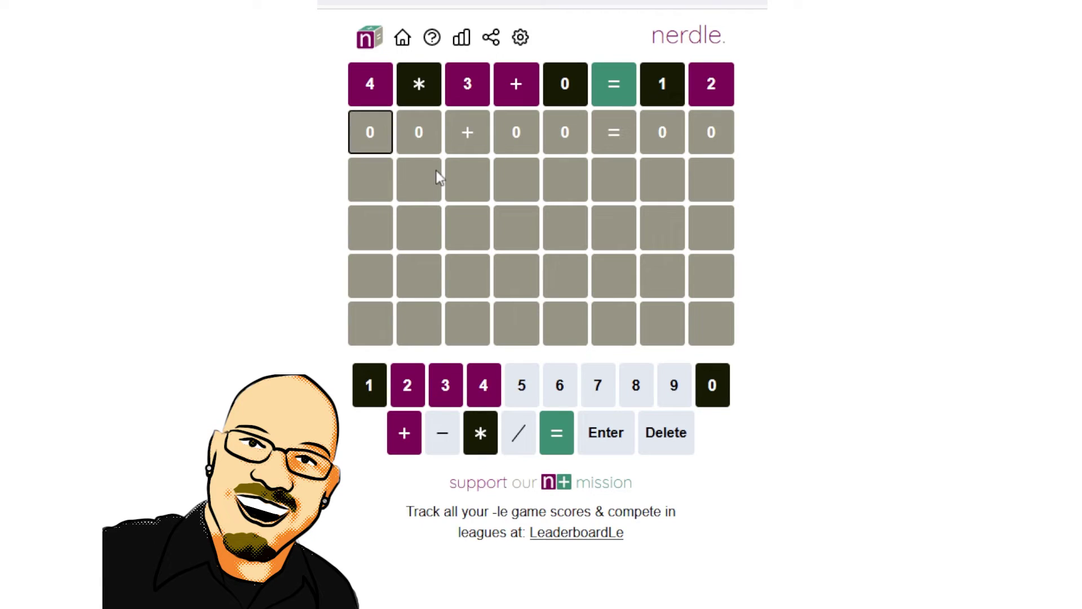
type("20+2")
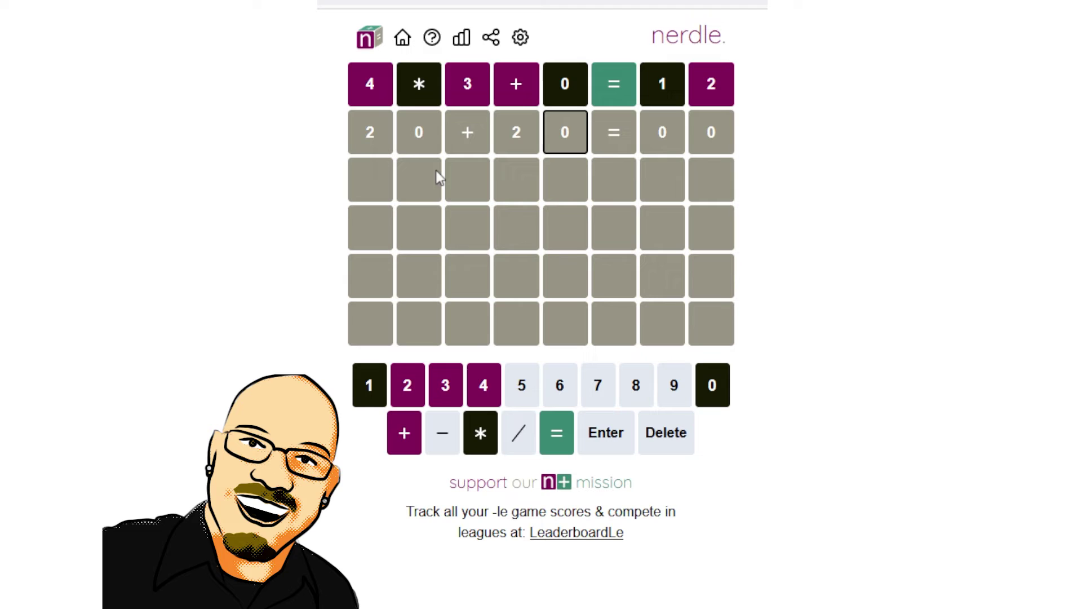
- Set the fifth tile to 5 and the last to 8, then submit 23+25=48
left_click(667, 145)
type("4")
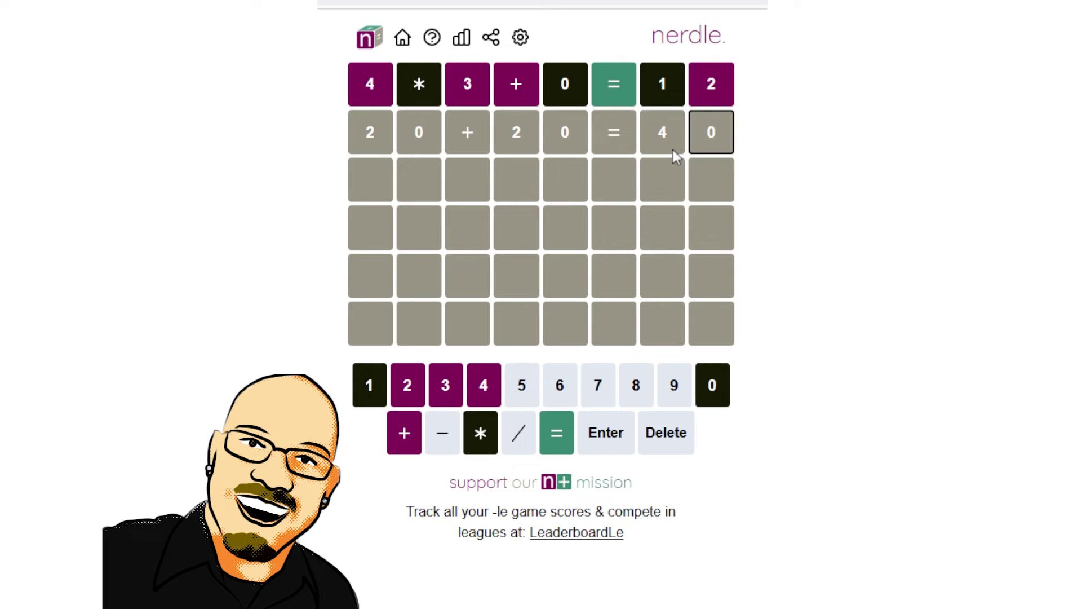
left_click(435, 132)
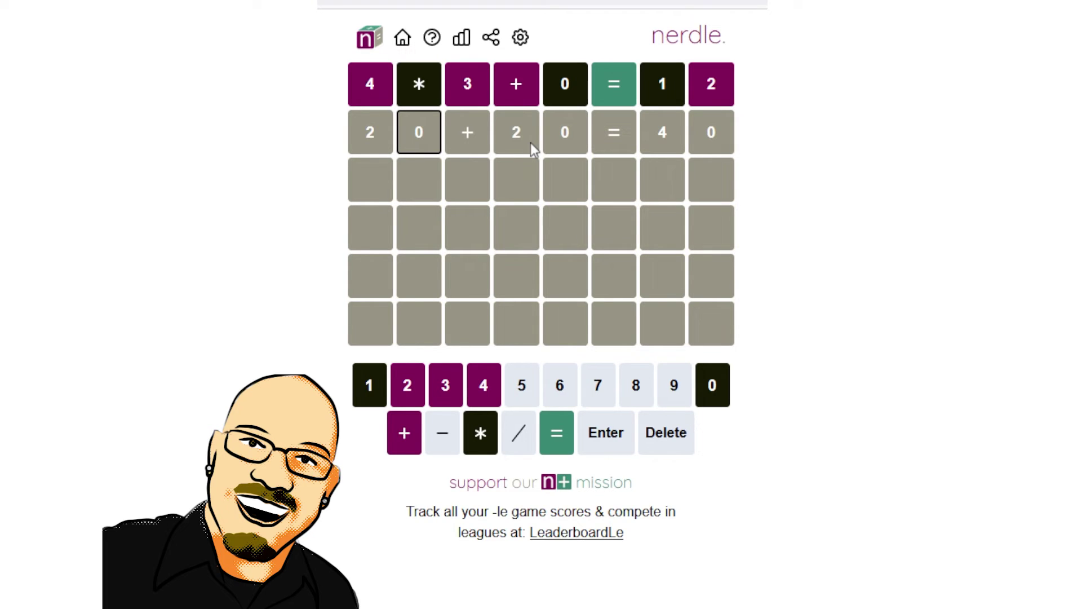
type("3")
left_click(558, 140)
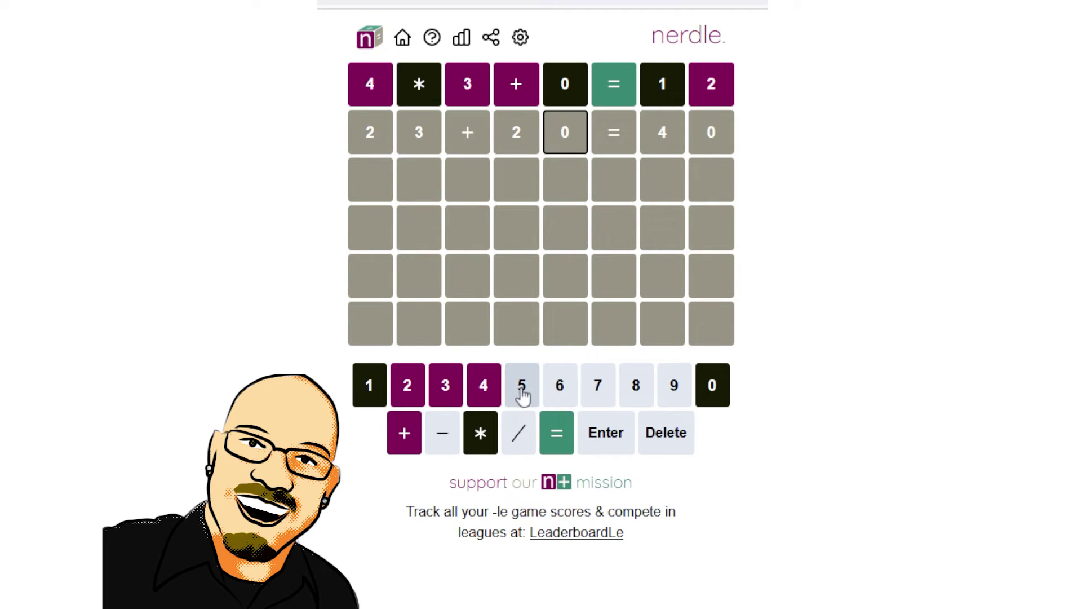
left_click(521, 394)
left_click(712, 133)
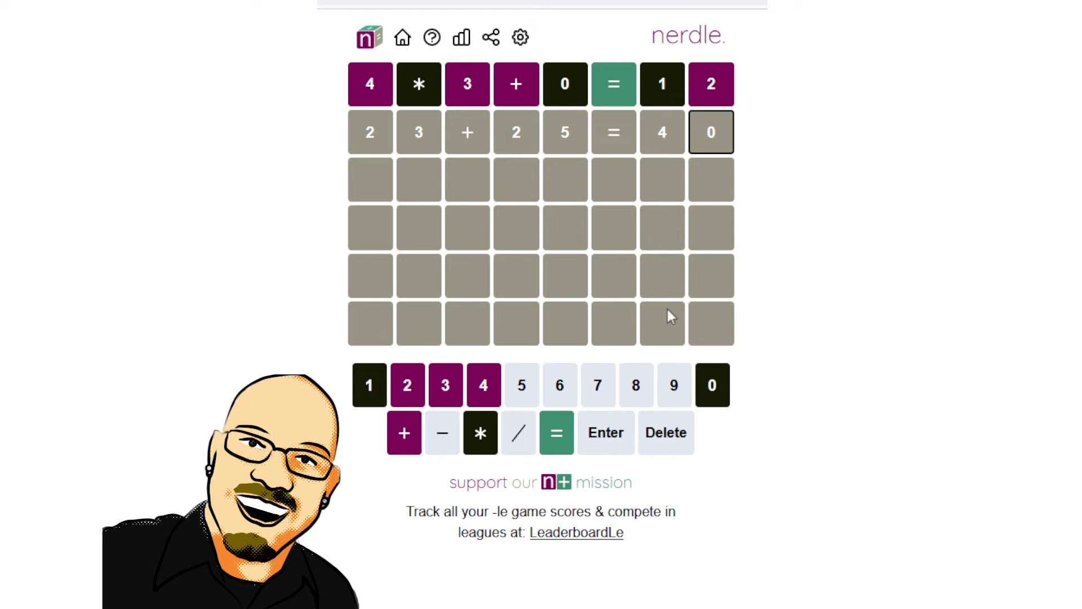
left_click(635, 389)
left_click(605, 432)
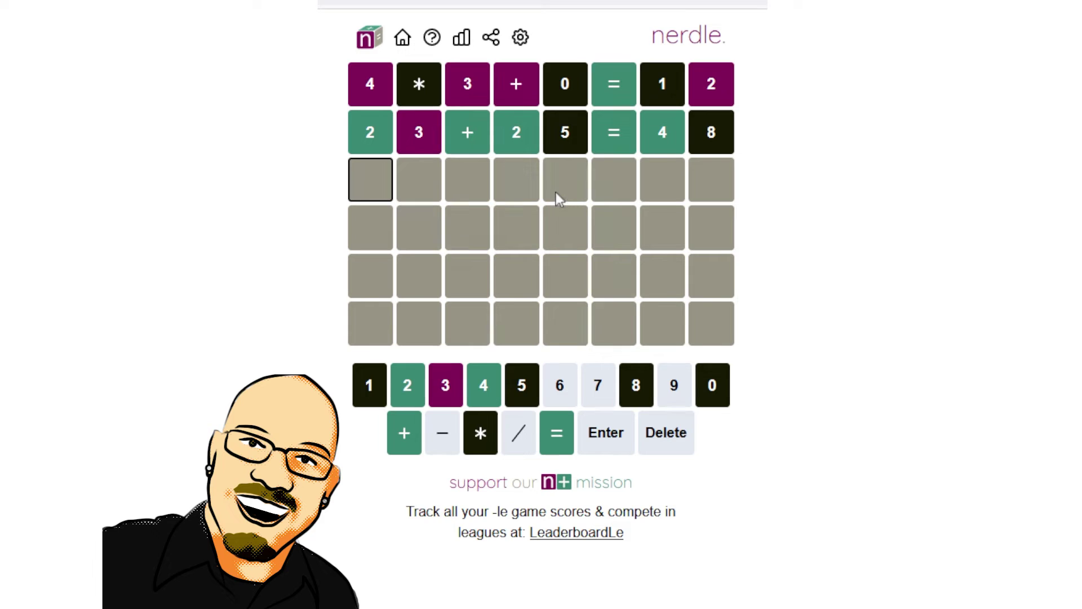
type("20")
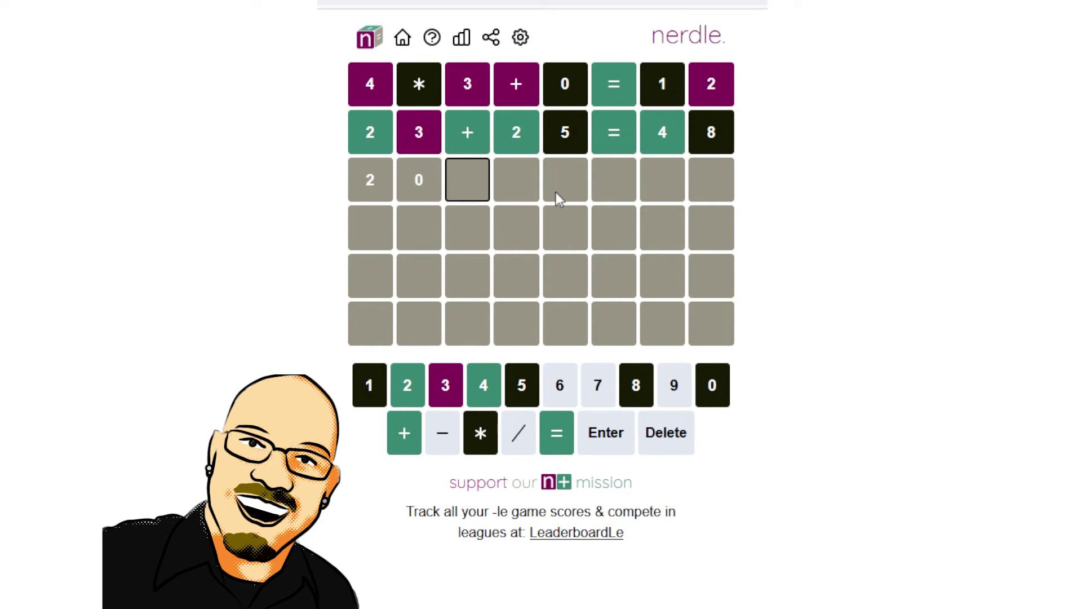
type("+20")
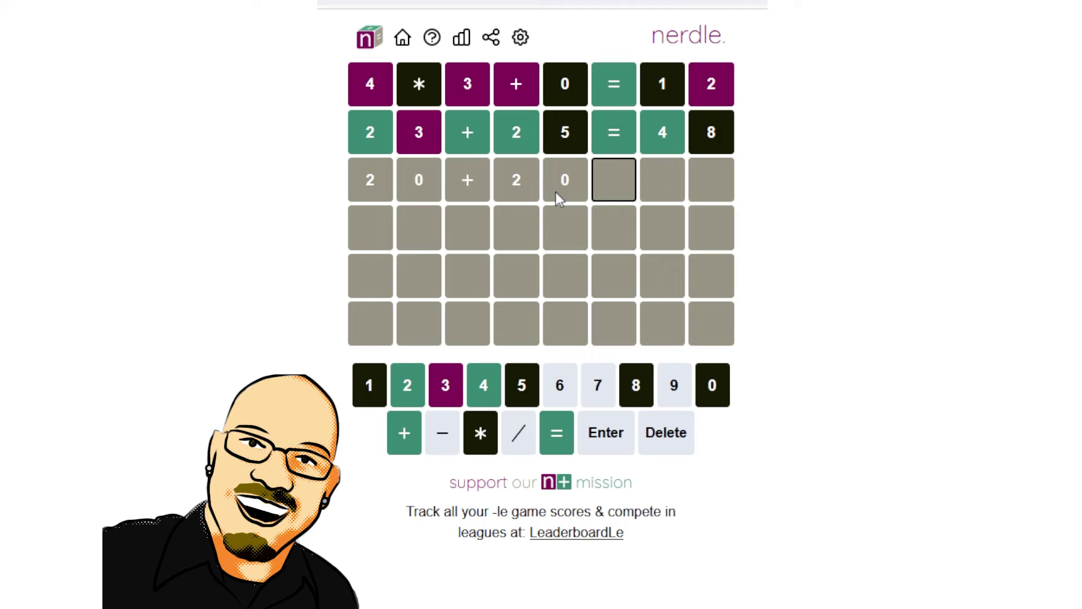
type("=")
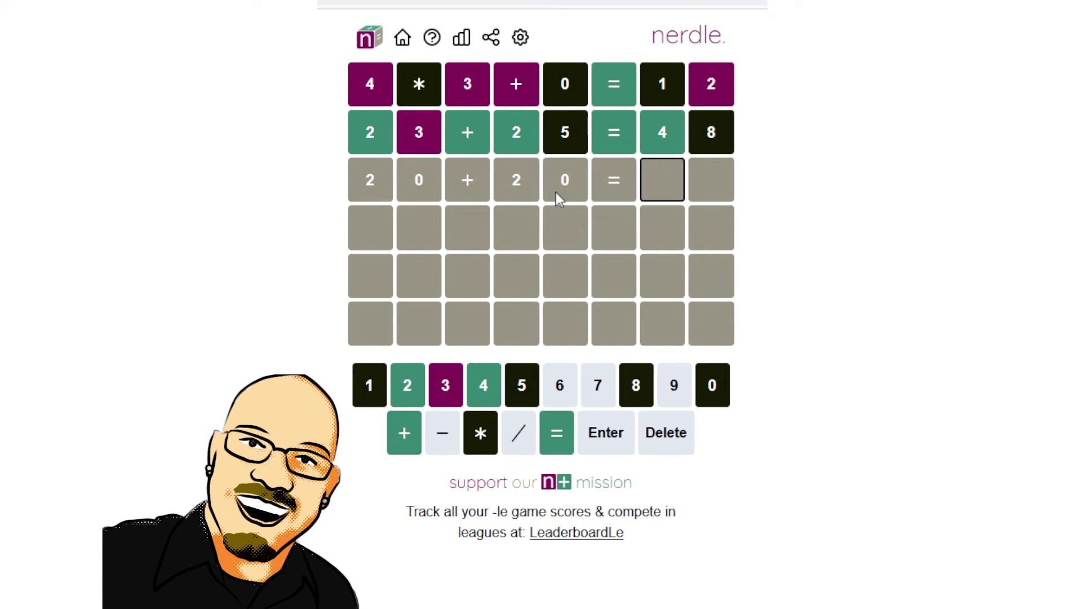
type("40")
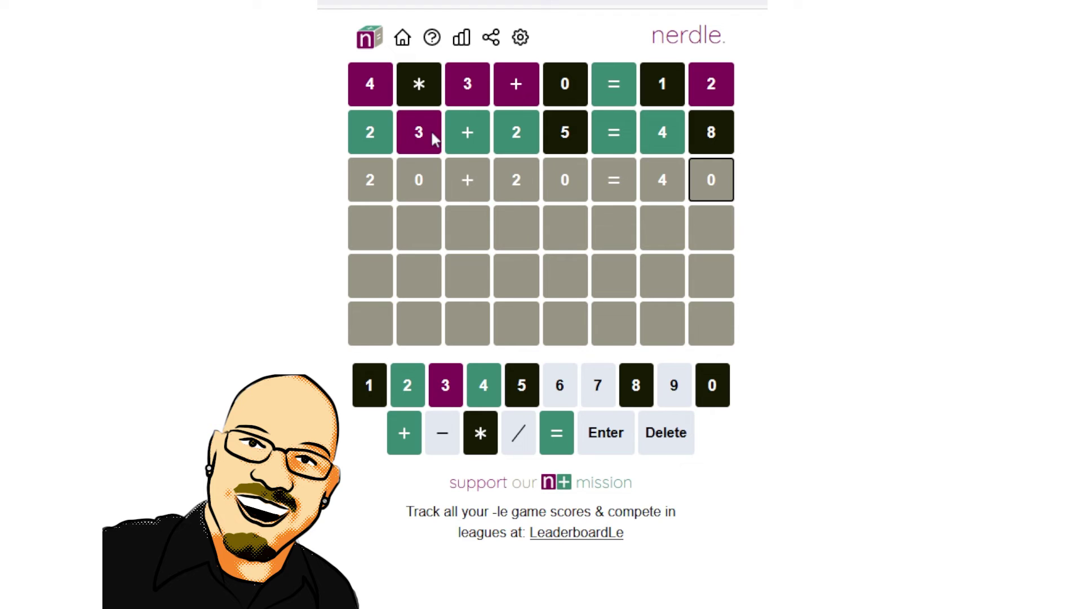
- Set the second tile of the third guess to 4
left_click(559, 182)
type("3")
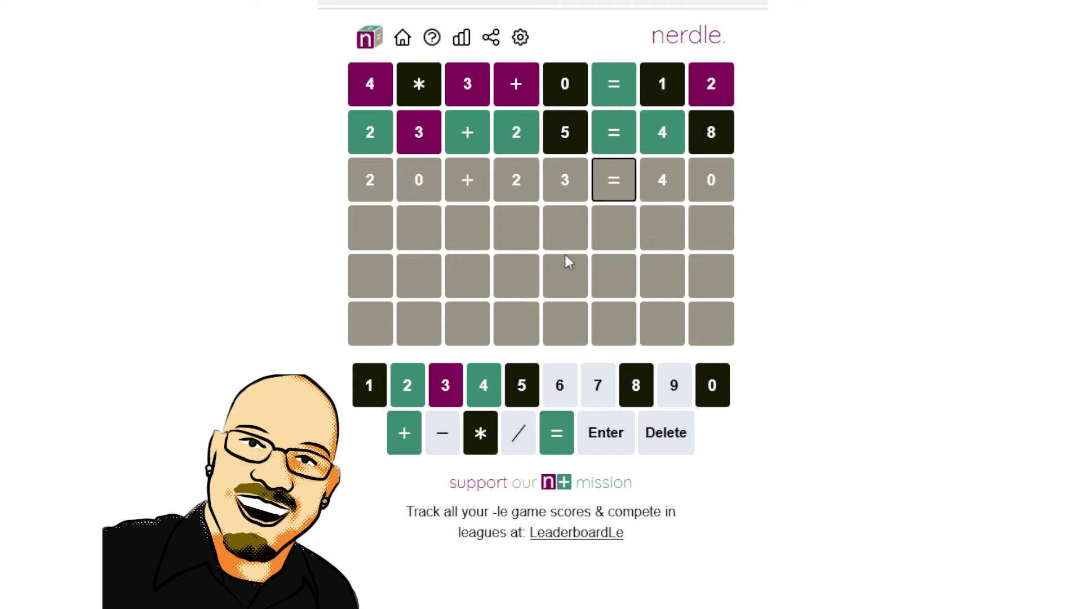
left_click(718, 197)
left_click(409, 186)
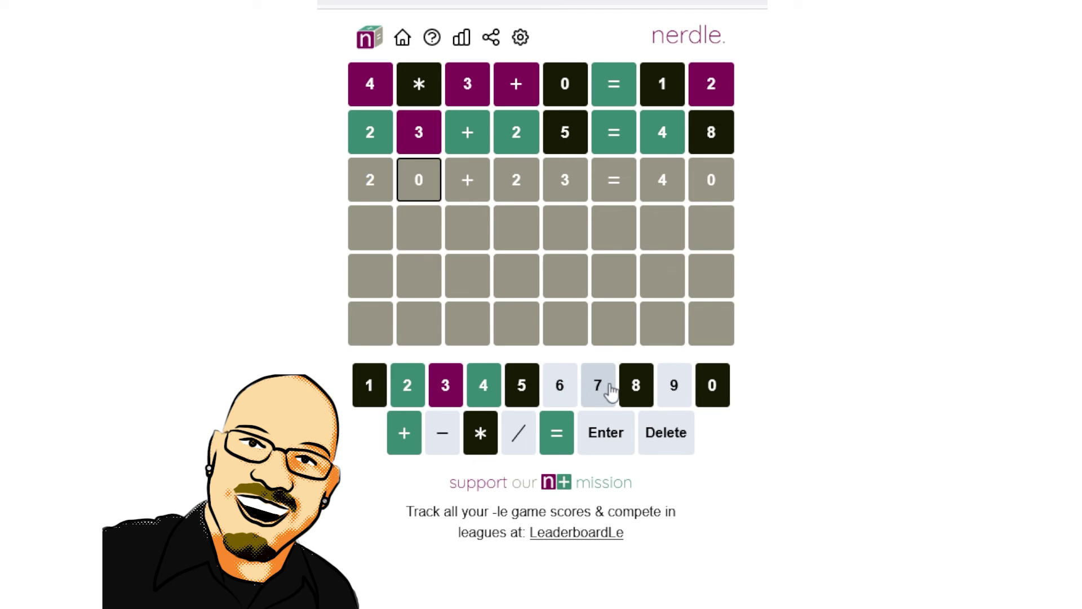
left_click(664, 184)
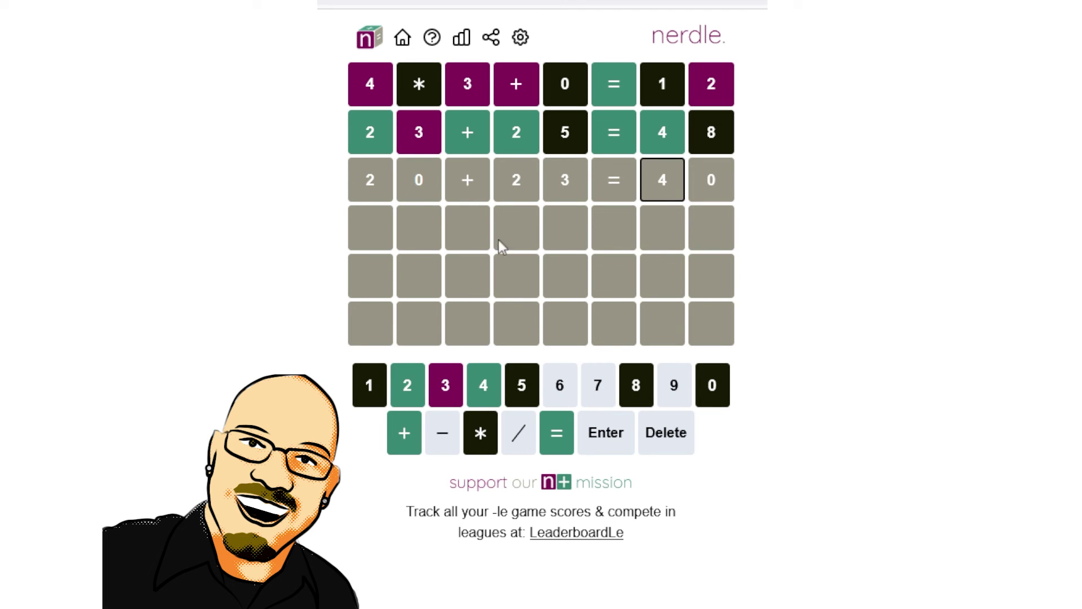
left_click(421, 179)
left_click(484, 391)
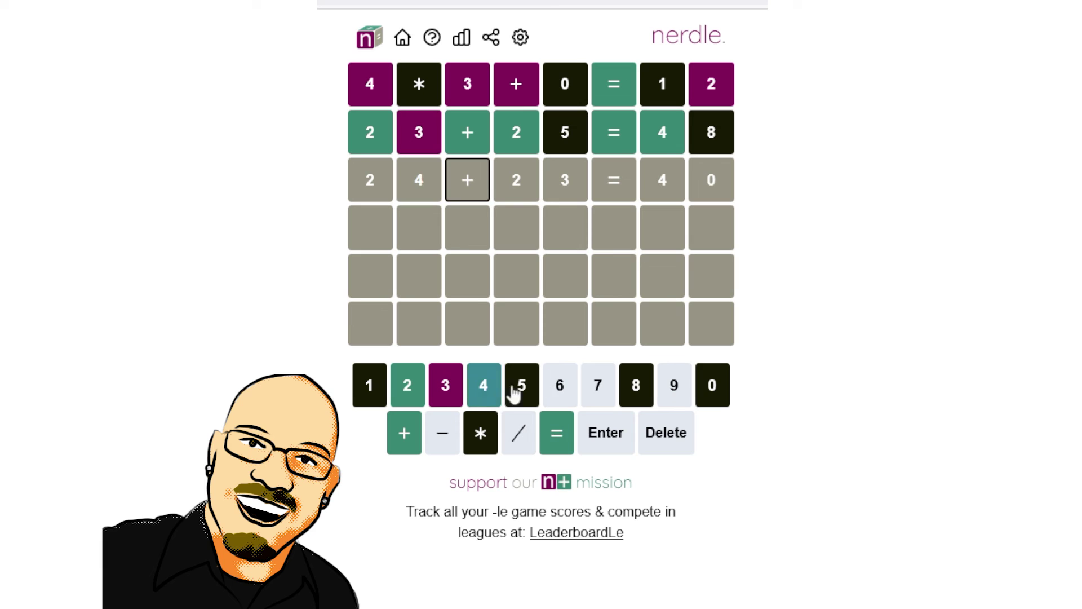
- Make the last tile 7, submit 24+23=47, and close the You won! dialog
left_click(691, 197)
left_click(597, 391)
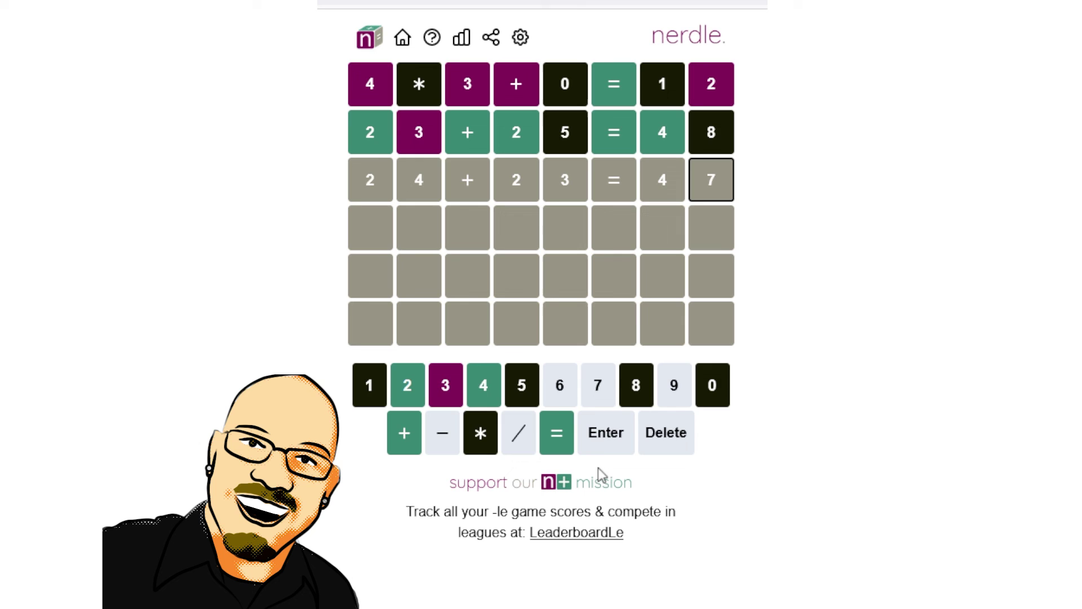
left_click(603, 446)
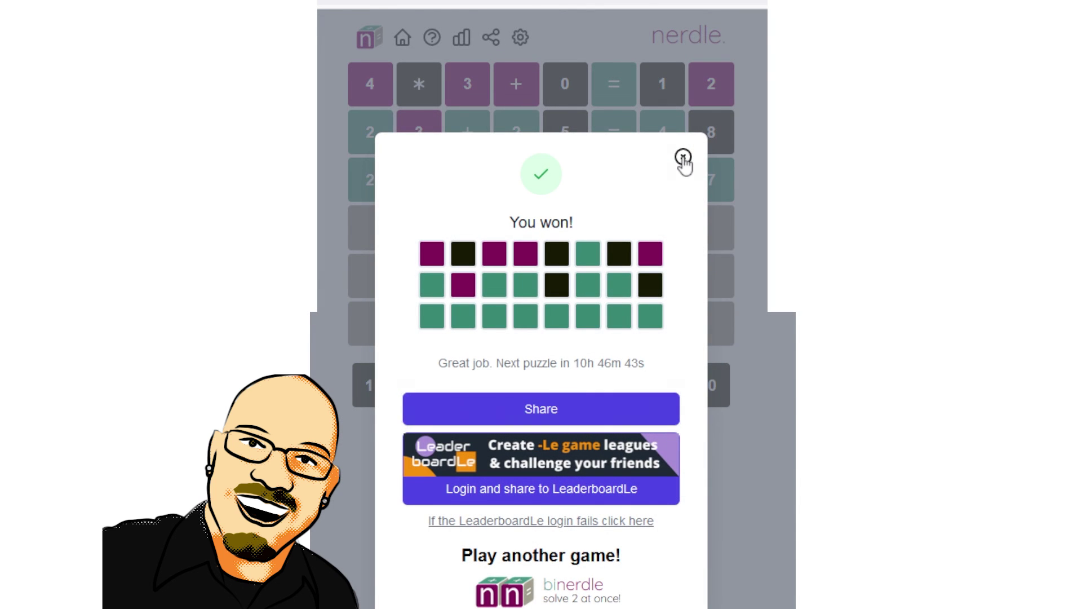
left_click(683, 158)
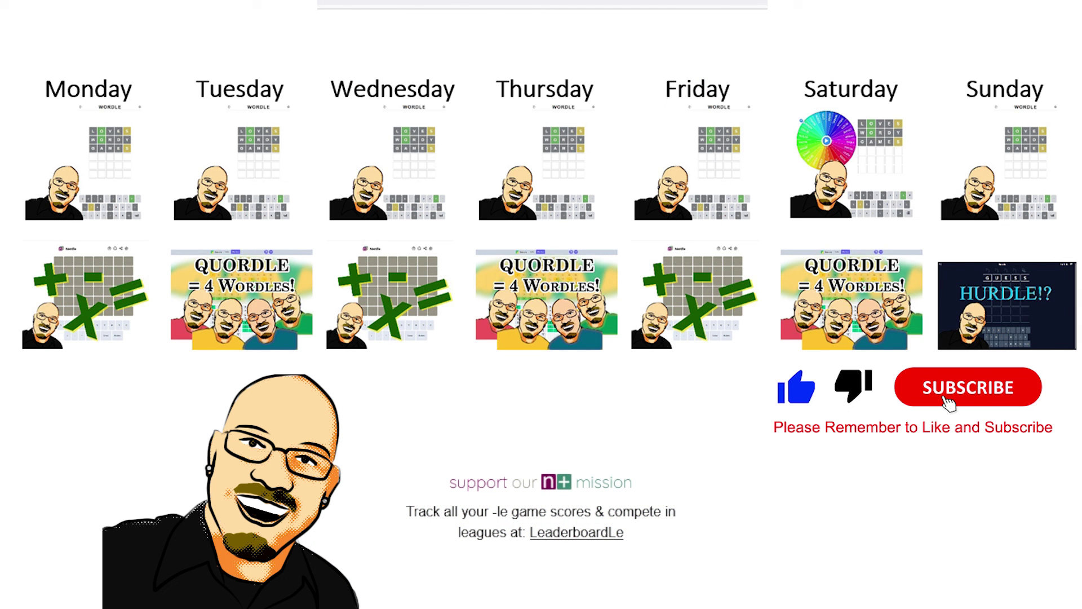